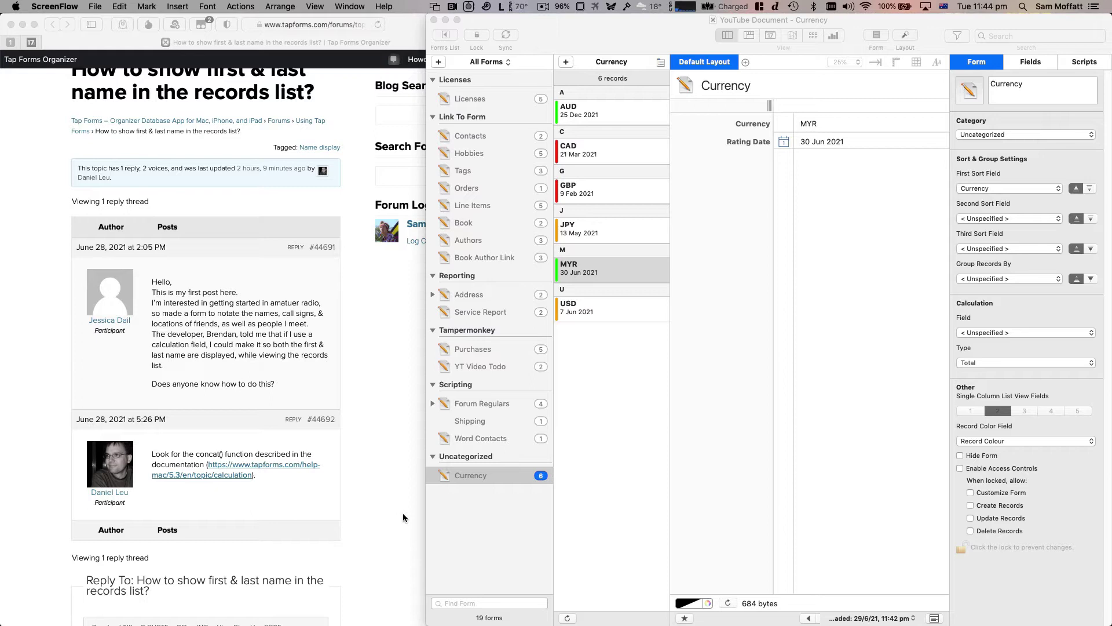
# Read the forum reply giving the [First Name] + " " + [Last Name] formula in Safari
pyautogui.click(351, 348)
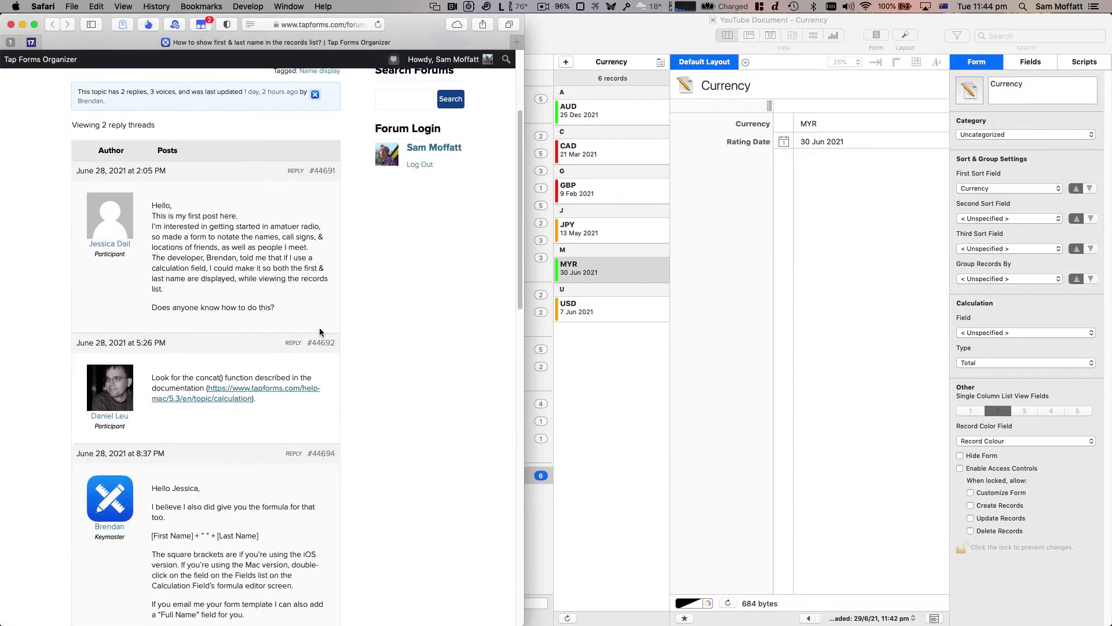
pyautogui.scroll(-1, 320, 332)
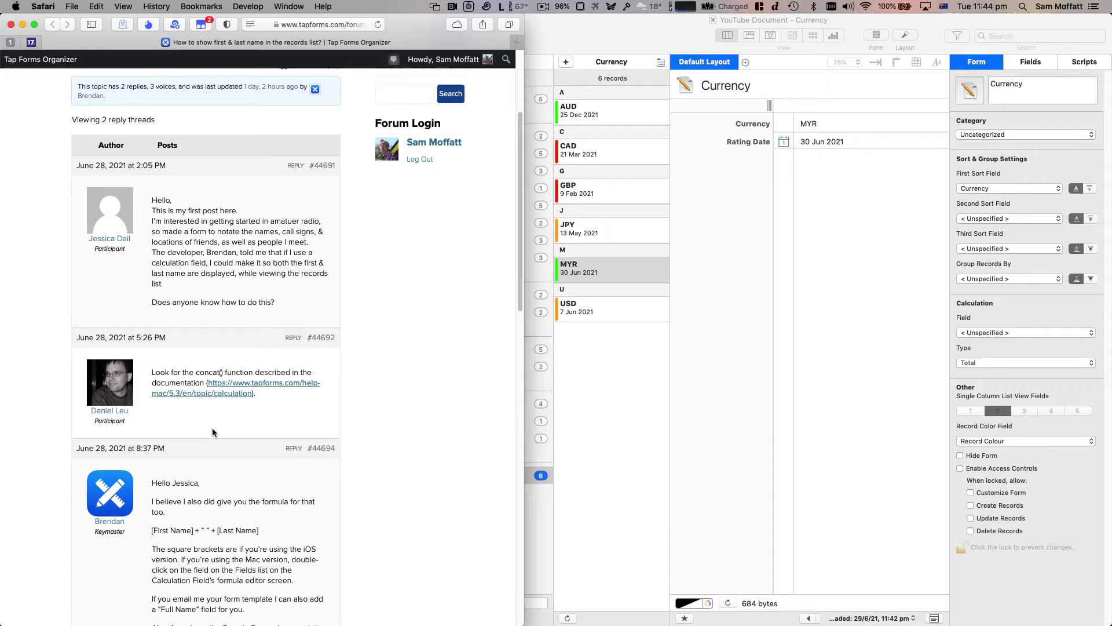
pyautogui.scroll(-5, 214, 416)
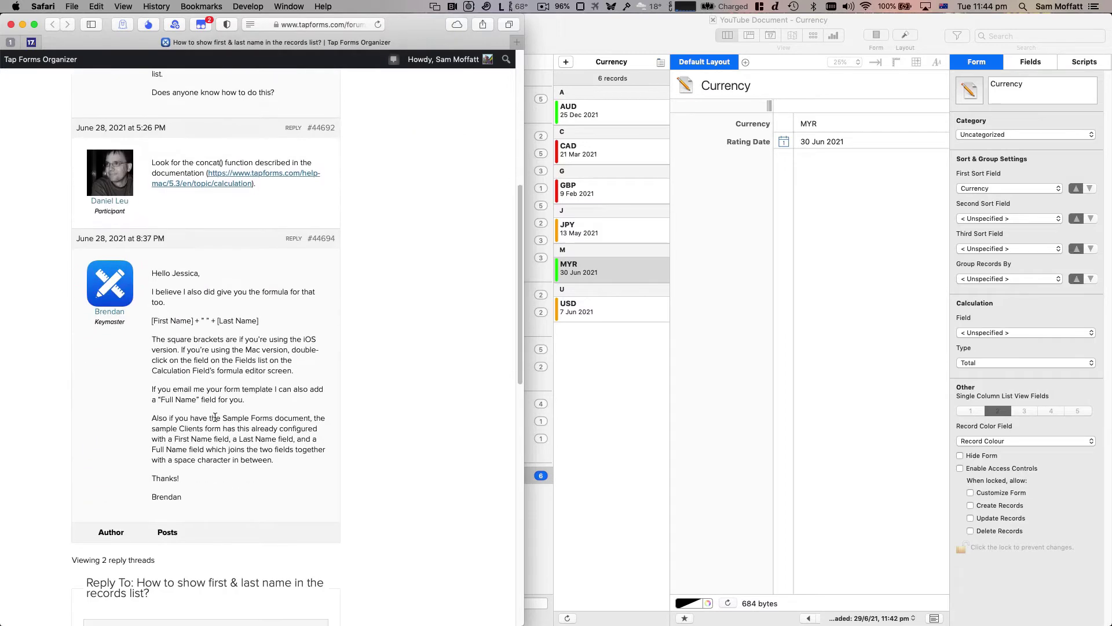
pyautogui.scroll(-2, 150, 368)
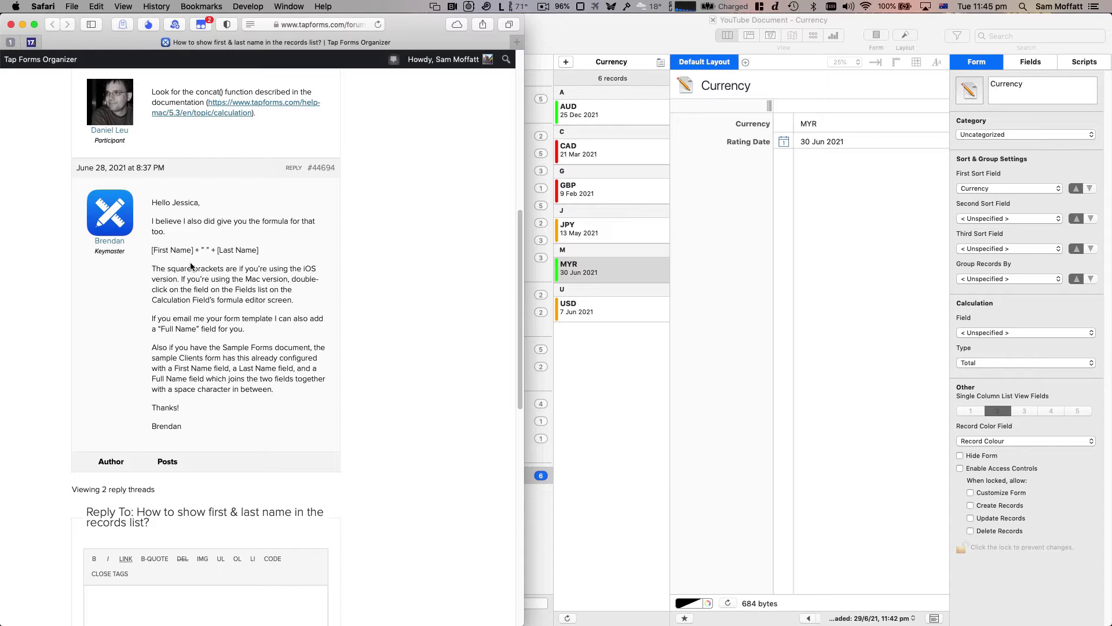
# In Tap Forms, browse the forms and select the Contacts form
pyautogui.click(577, 384)
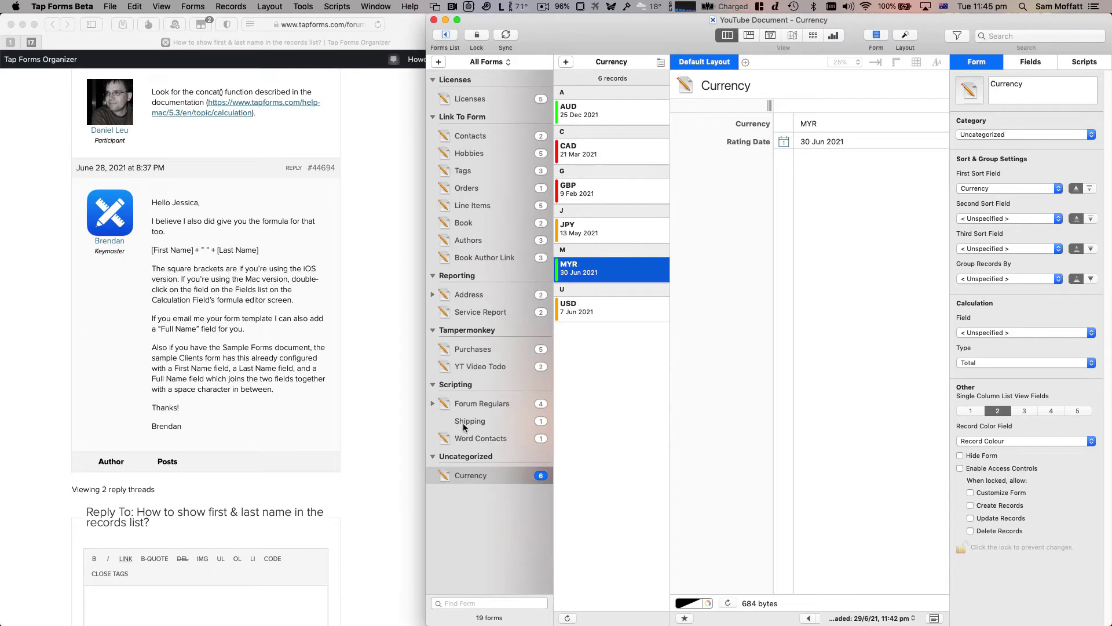
pyautogui.click(481, 405)
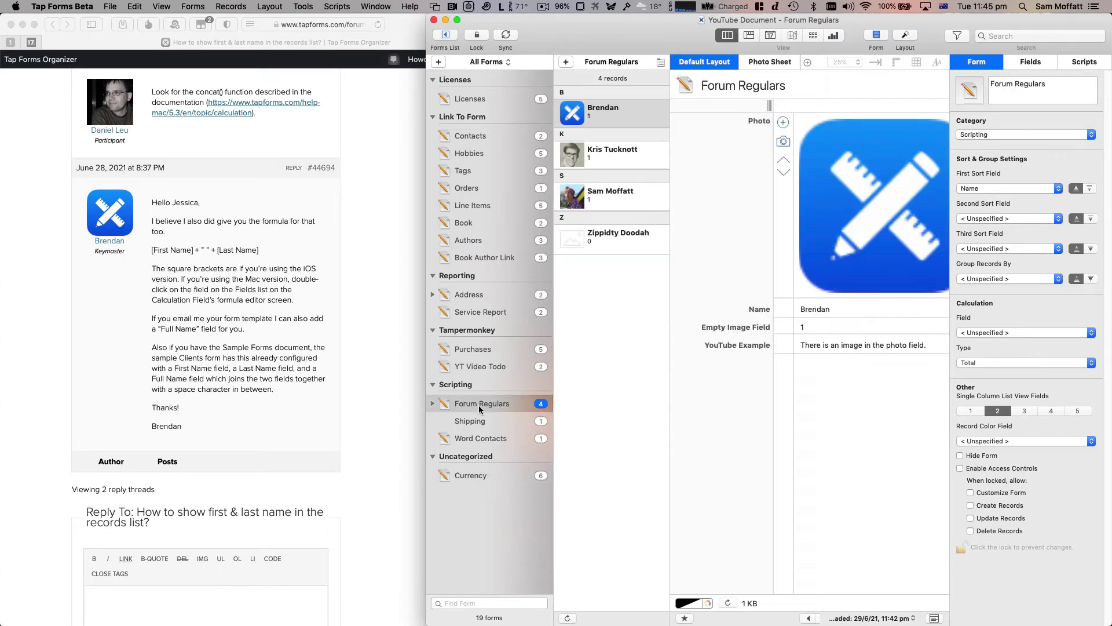
pyautogui.click(479, 297)
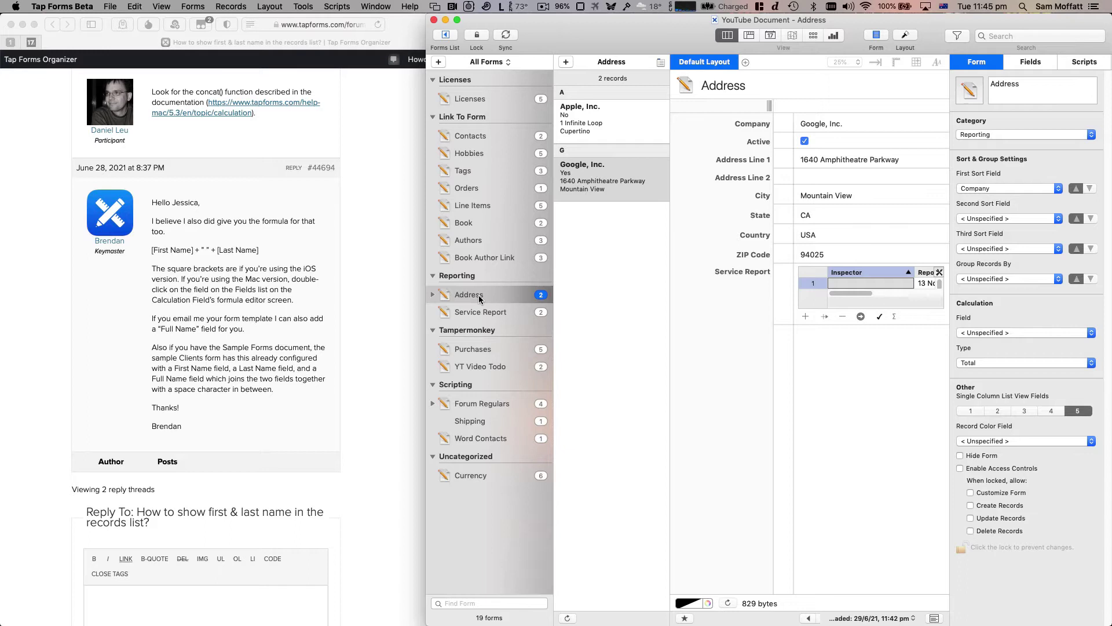
pyautogui.click(494, 132)
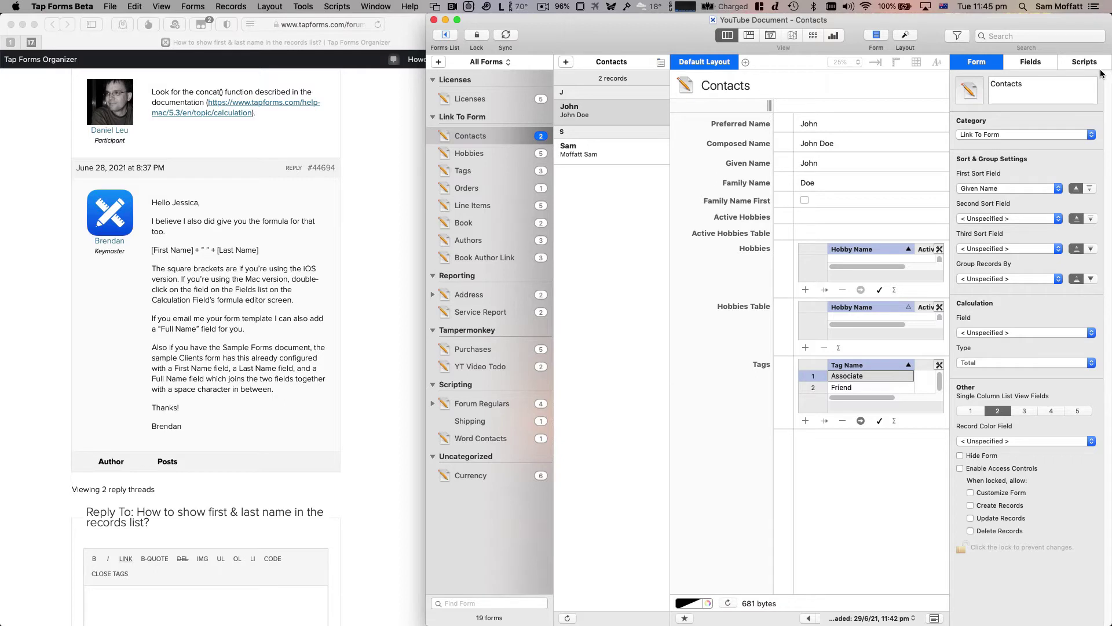
# Show the Contacts fields and inspect the Composed Name script field yielding "John Doe"
pyautogui.click(1039, 65)
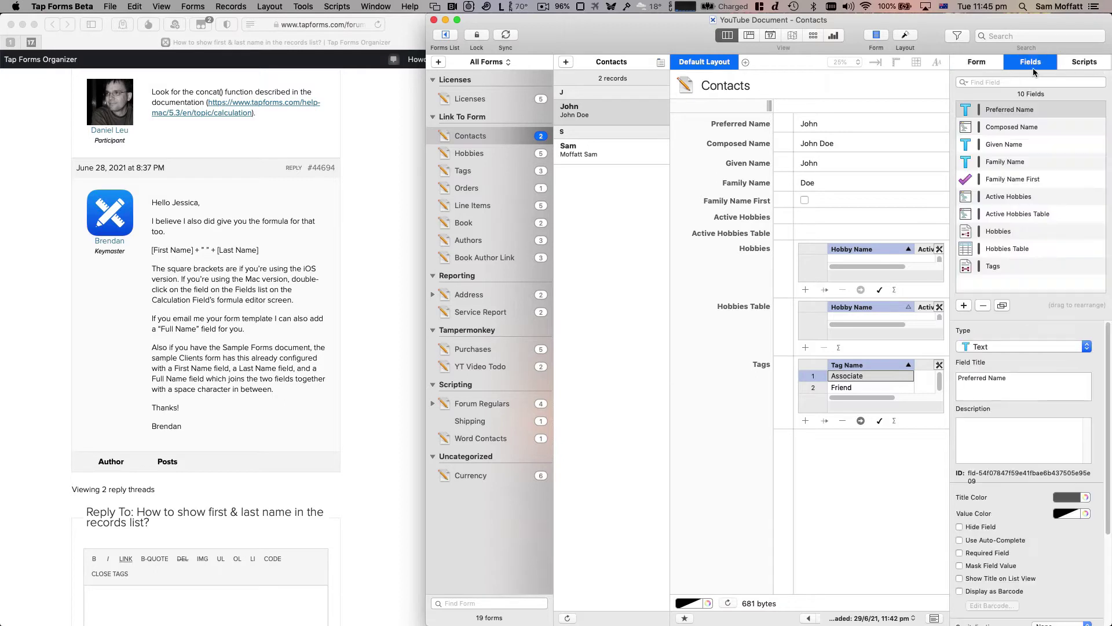
pyautogui.click(981, 127)
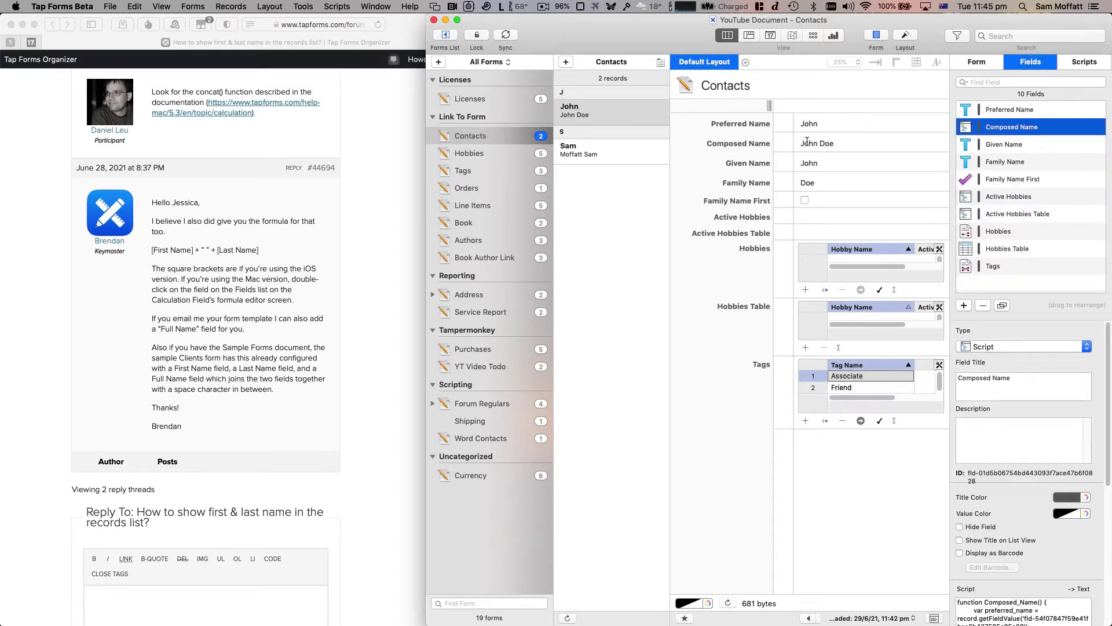
pyautogui.moveTo(799, 144); pyautogui.dragTo(835, 147)
pyautogui.click(719, 126)
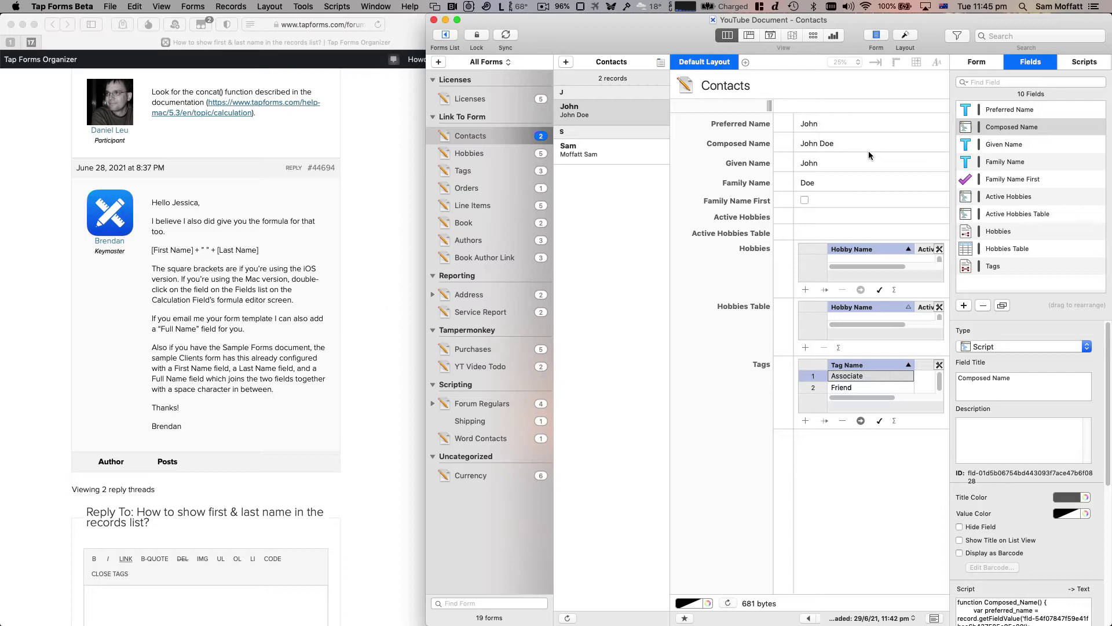
# Review the Composed Name script's preferred_name, family_name and family_name_first logic, then close the editor
pyautogui.doubleClick(1017, 124)
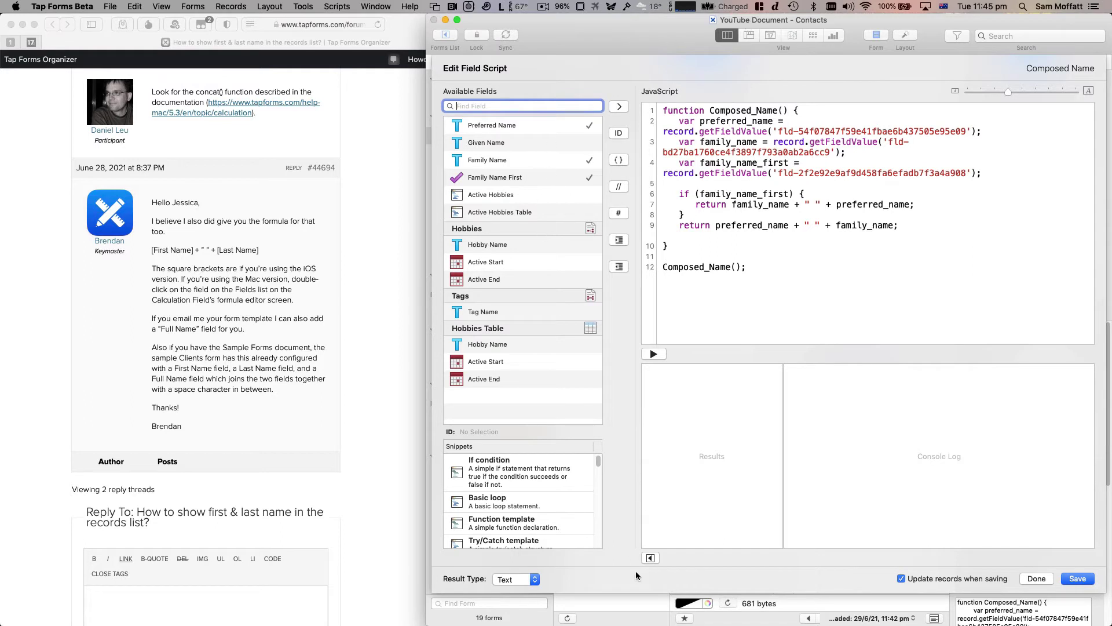
pyautogui.click(649, 558)
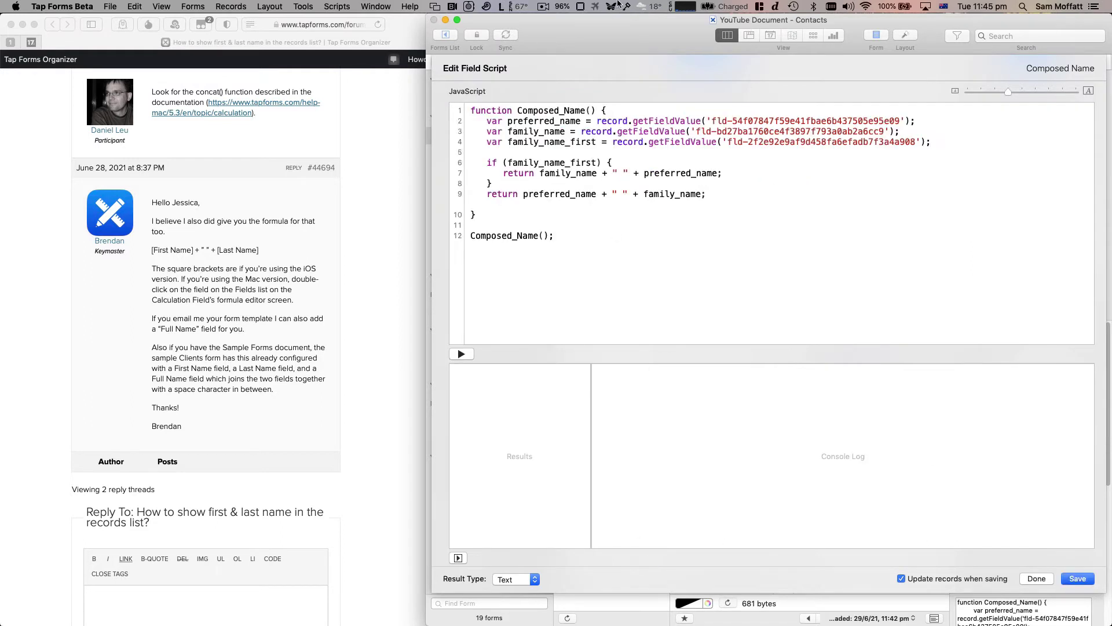
pyautogui.doubleClick(544, 121)
pyautogui.doubleClick(530, 131)
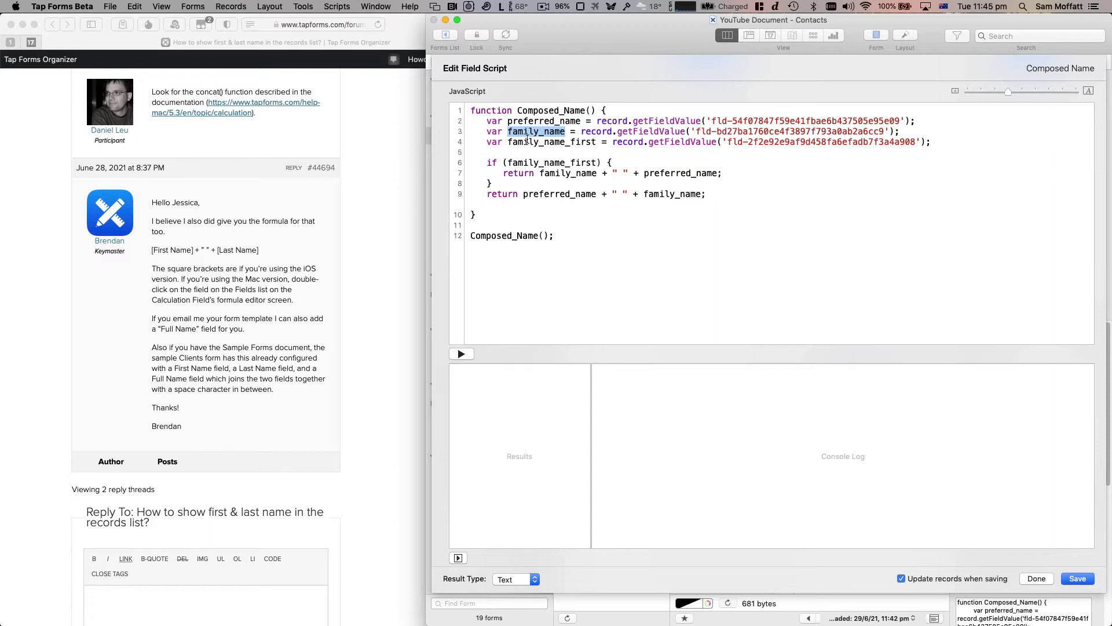
pyautogui.doubleClick(527, 142)
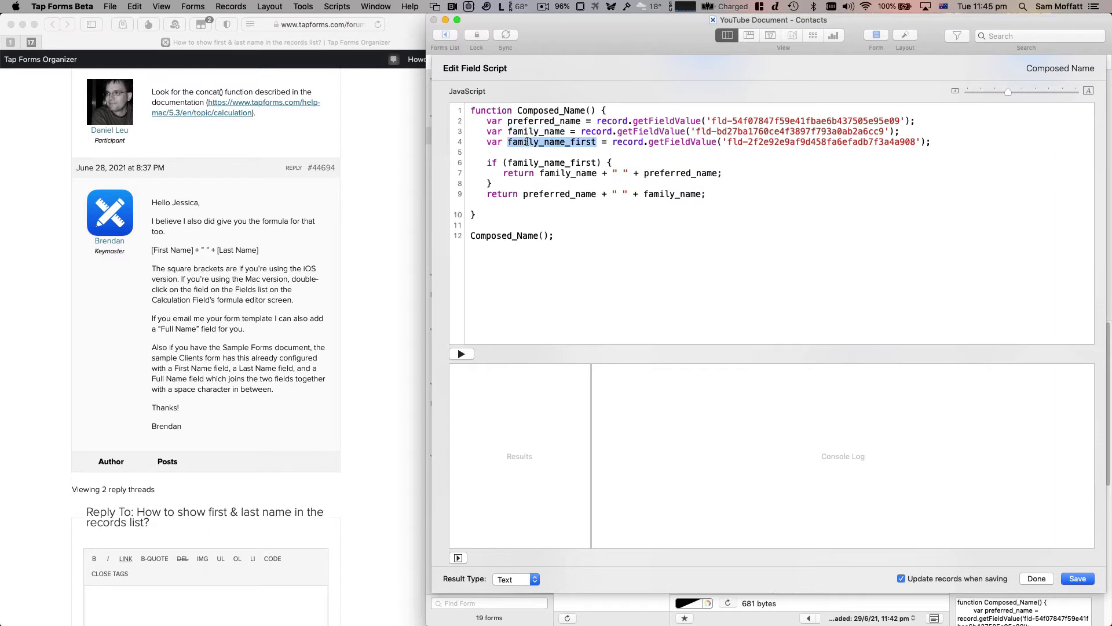
pyautogui.doubleClick(552, 163)
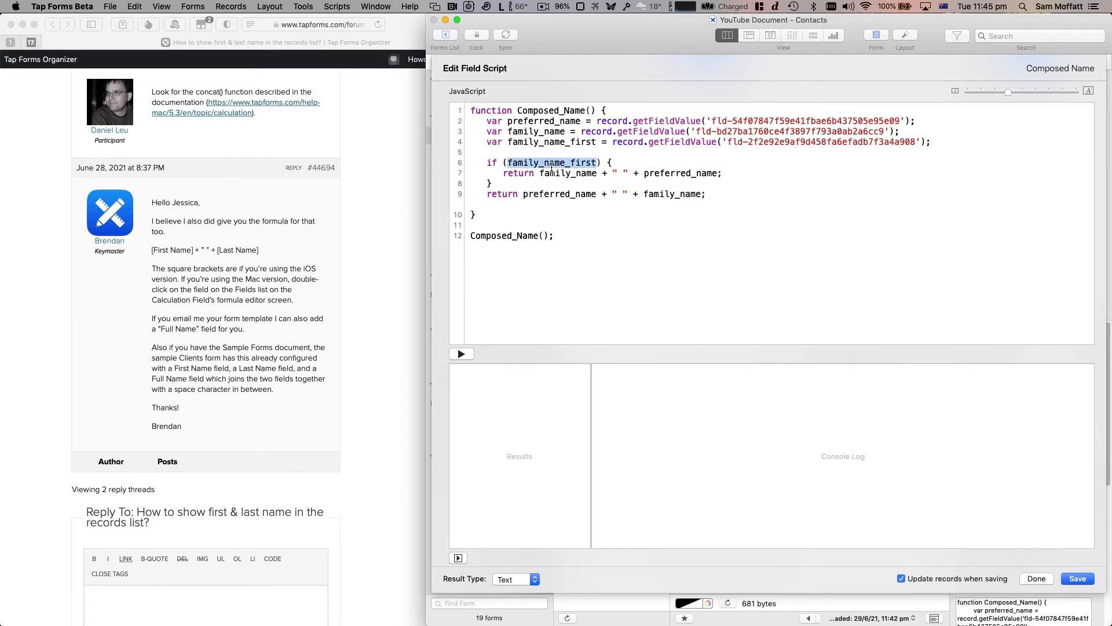
pyautogui.doubleClick(558, 173)
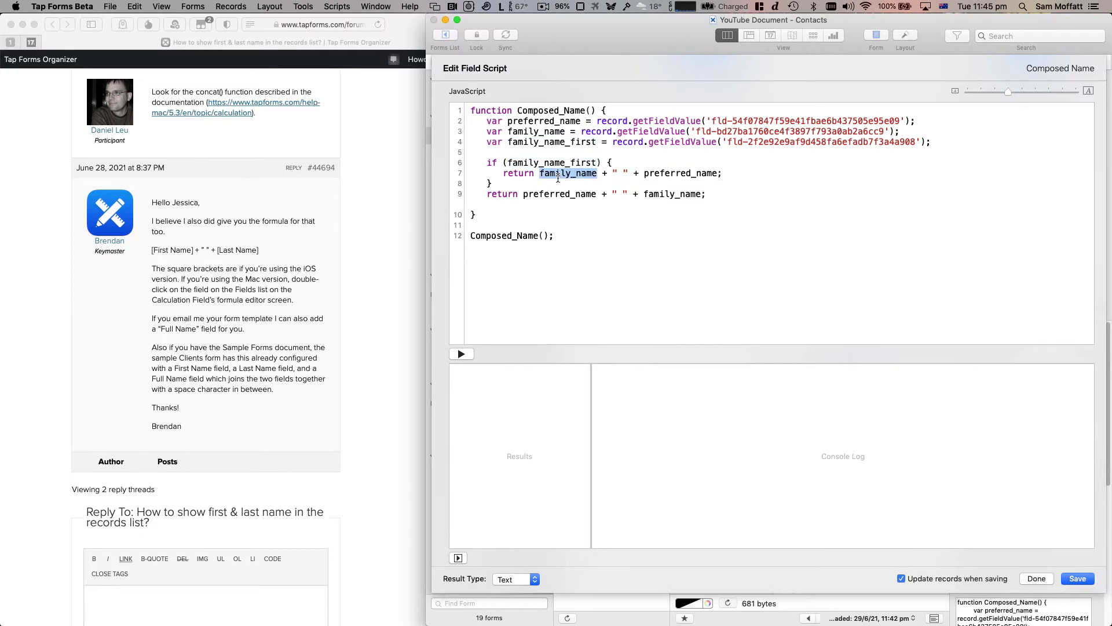
pyautogui.doubleClick(694, 173)
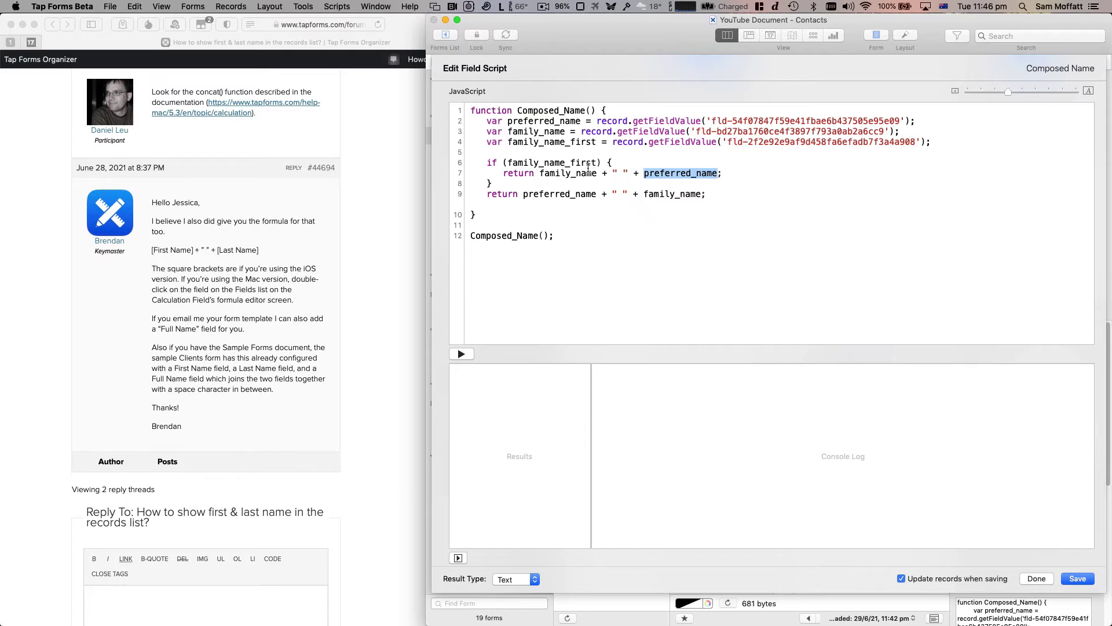
pyautogui.doubleClick(548, 194)
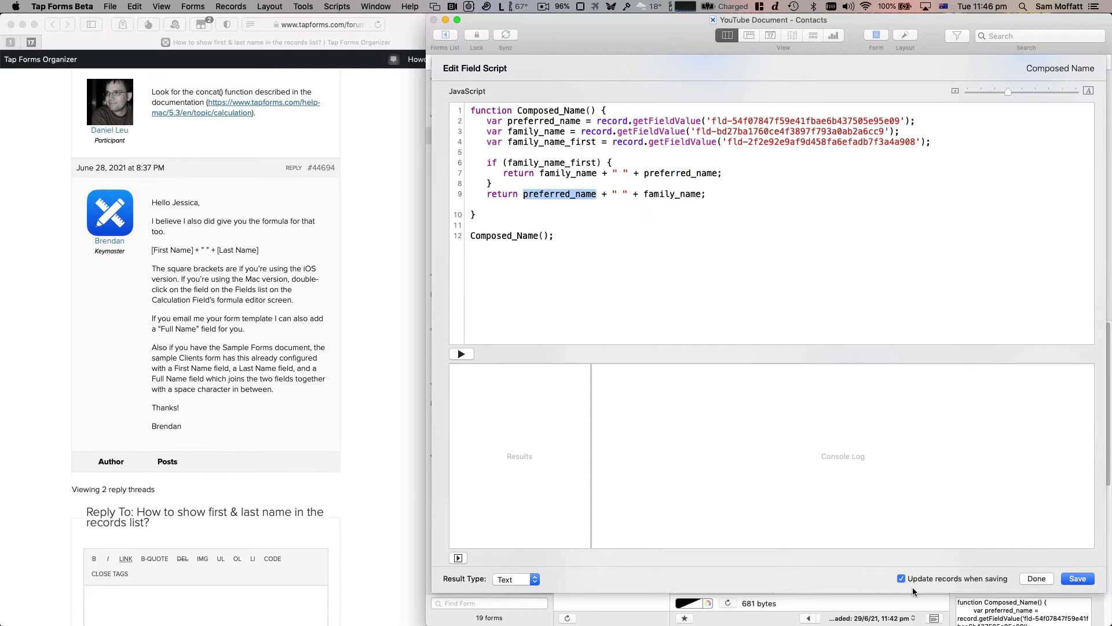
pyautogui.click(1036, 578)
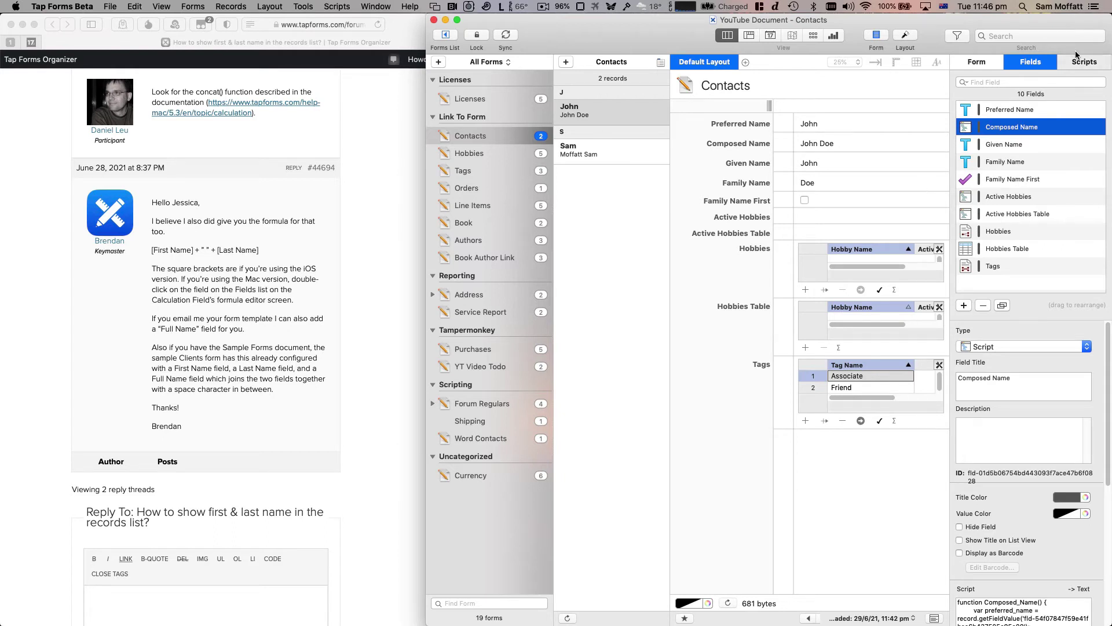
# Add a Calculation field to the Contacts form and title it 'Full Name'
pyautogui.click(959, 308)
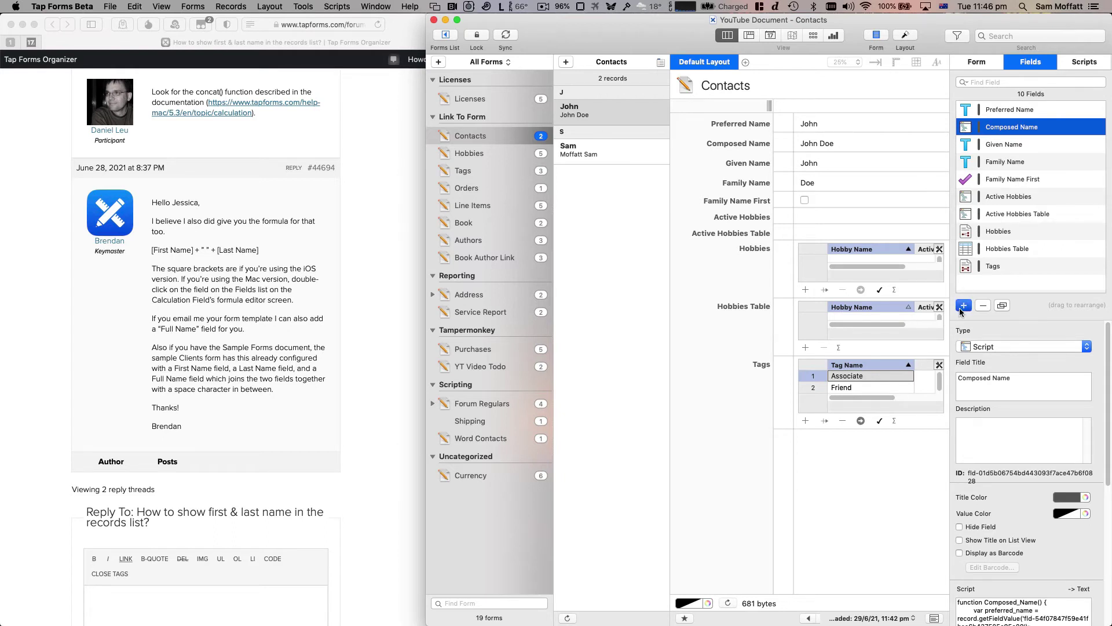
pyautogui.click(978, 346)
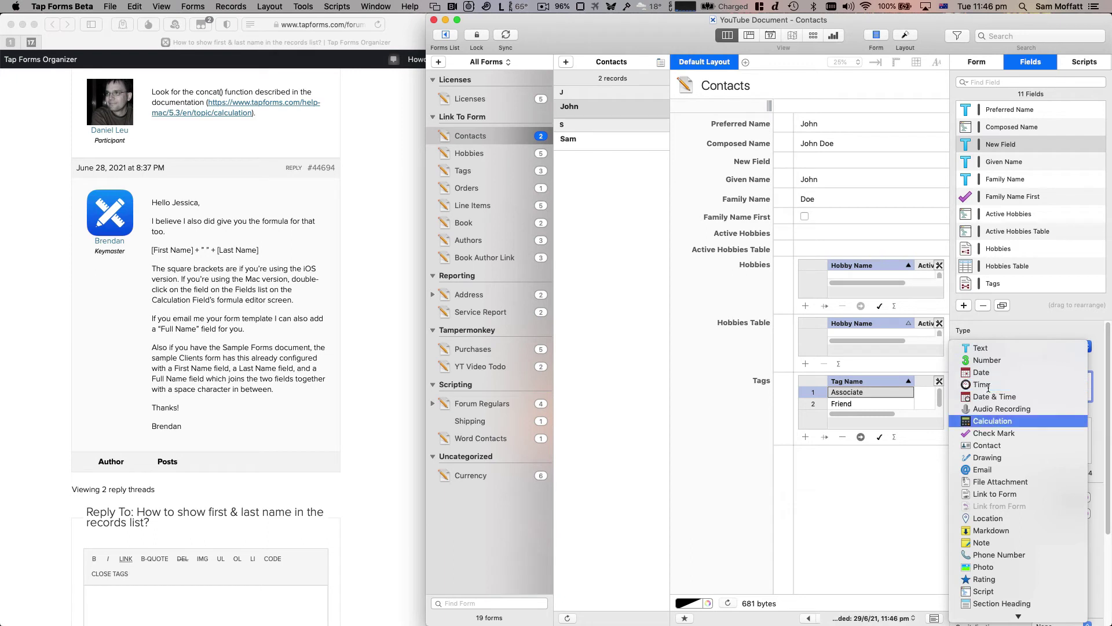
pyautogui.click(992, 420)
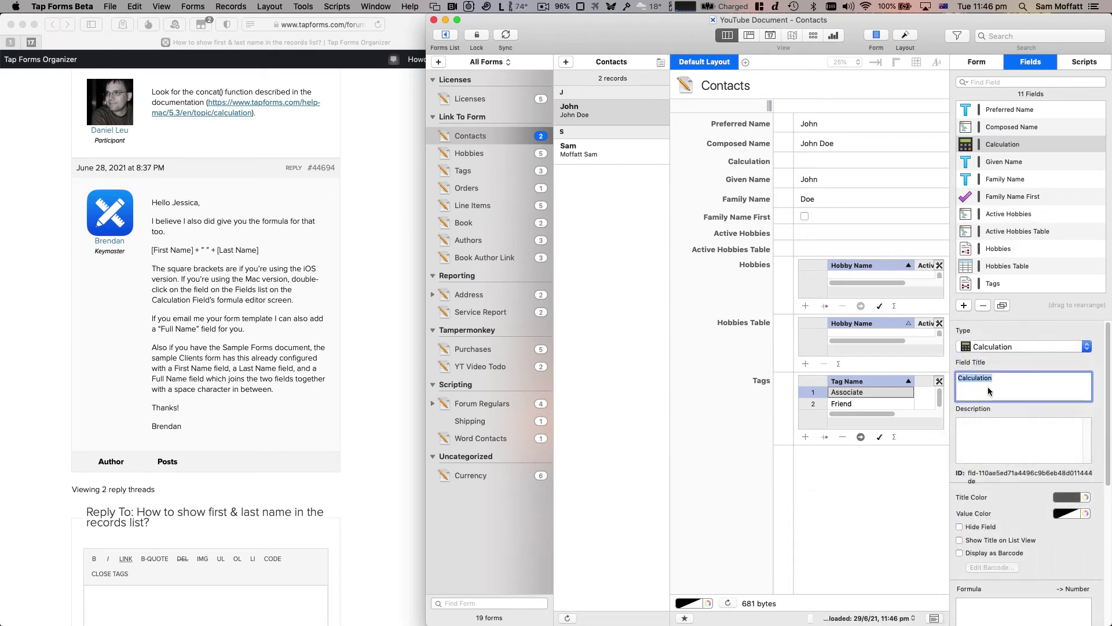
pyautogui.press('Return')
pyautogui.click(1018, 393)
pyautogui.press('super+a')
pyautogui.write('Full Name')
pyautogui.press('Return')
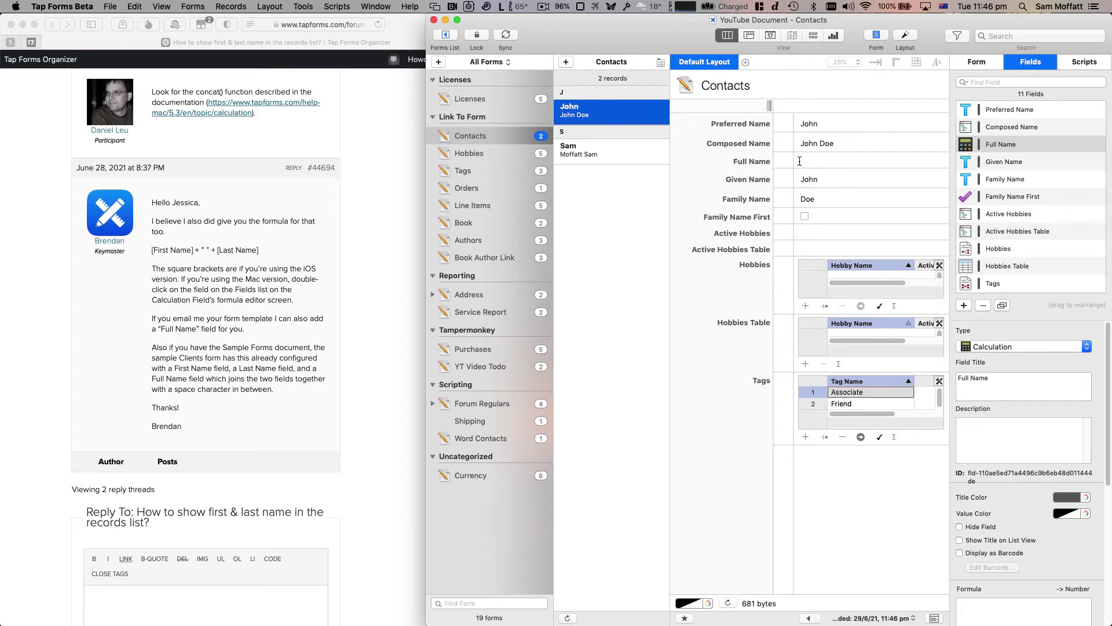
# Give Full Name the formula Preferred Name + " " + Family Name with a Text result type
pyautogui.click(970, 149)
pyautogui.doubleClick(970, 149)
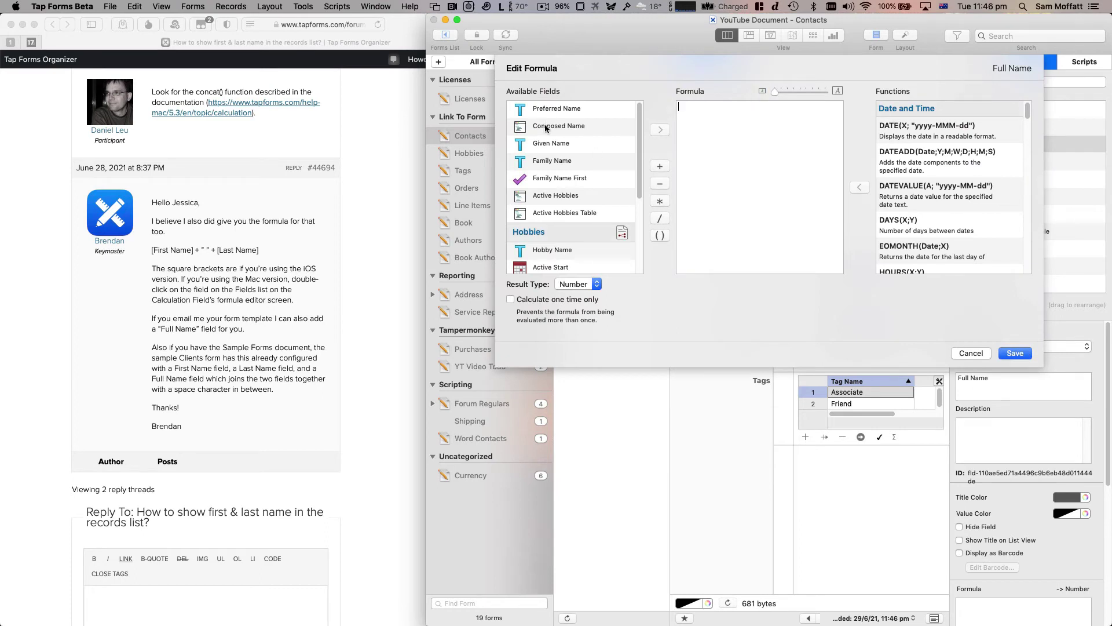
pyautogui.click(550, 111)
pyautogui.doubleClick(551, 111)
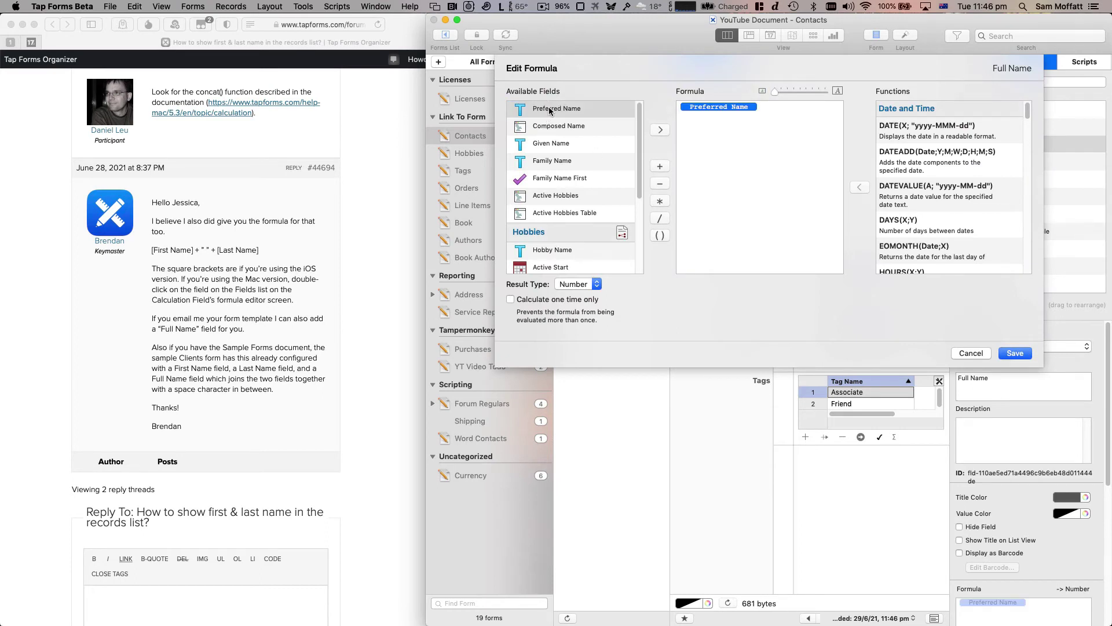
pyautogui.click(762, 155)
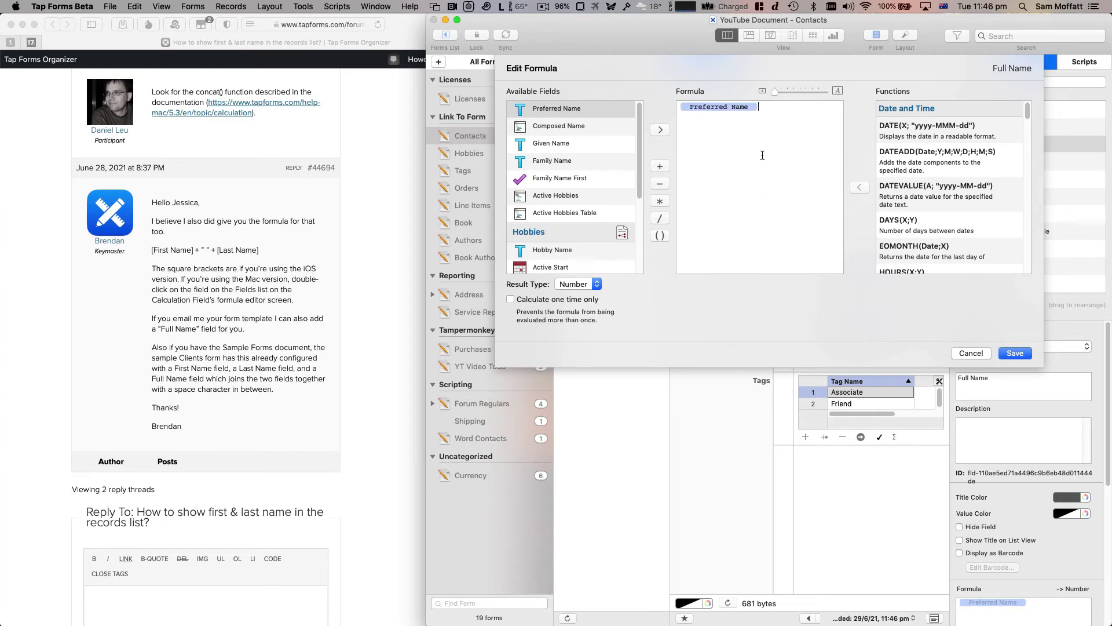
pyautogui.write('+ " " +')
pyautogui.doubleClick(590, 158)
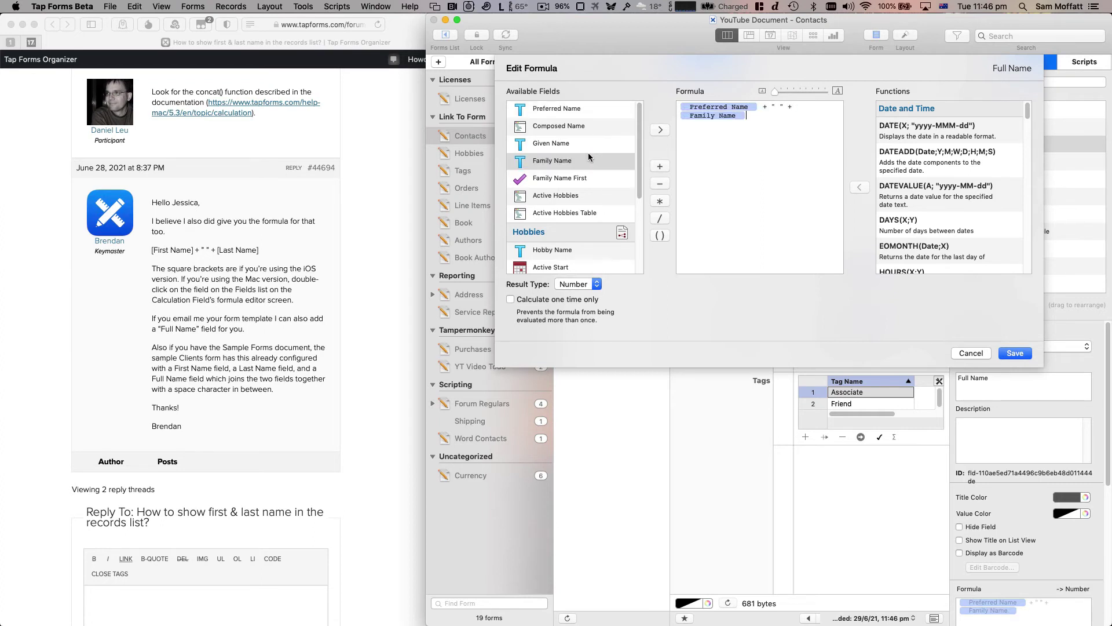
pyautogui.click(571, 283)
pyautogui.click(566, 297)
# Save the Full Name formula and confirm it shows "John Doe"
pyautogui.click(1030, 356)
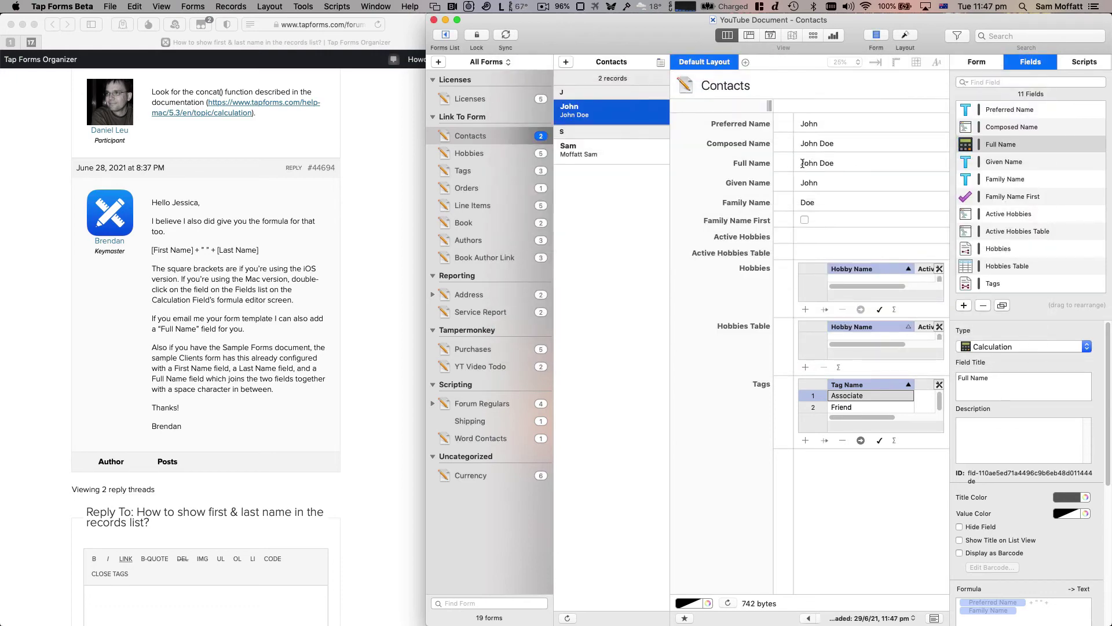
pyautogui.moveTo(801, 162); pyautogui.dragTo(871, 163)
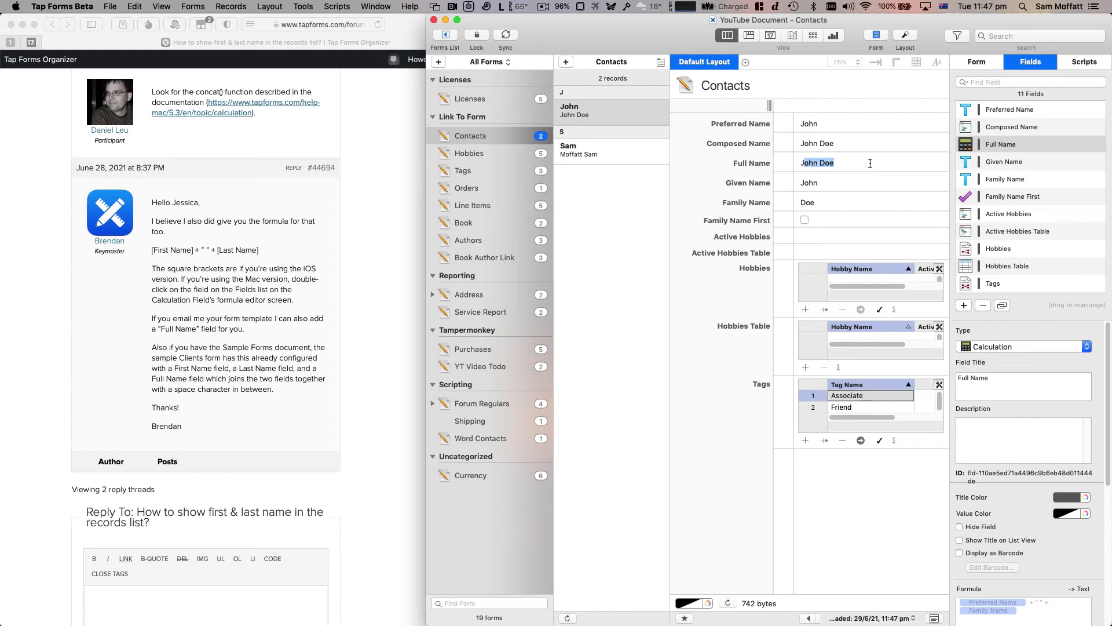
pyautogui.click(871, 163)
# Move Full Name to the top of the field list and refresh the record titles
pyautogui.moveTo(992, 150); pyautogui.dragTo(990, 105)
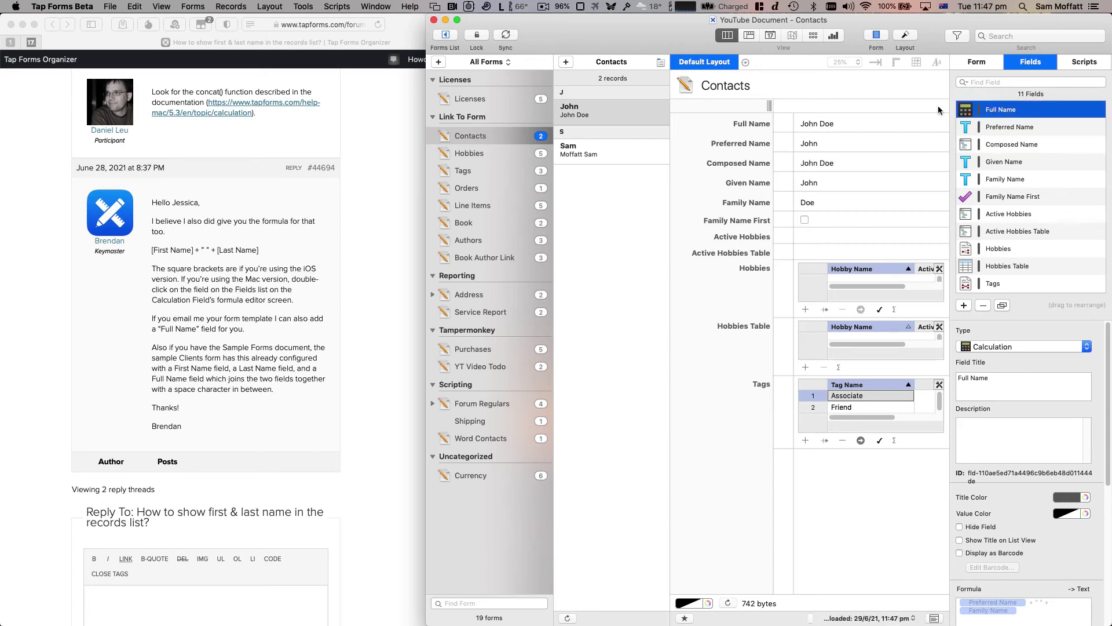
pyautogui.click(830, 149)
pyautogui.click(587, 163)
pyautogui.click(602, 113)
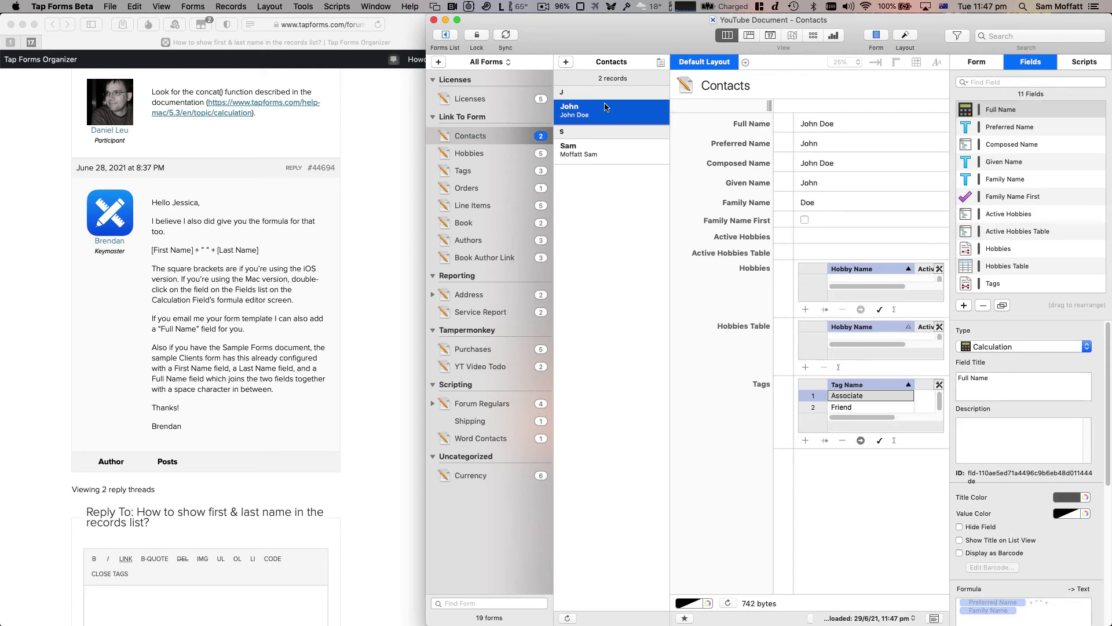
pyautogui.click(507, 151)
pyautogui.click(509, 136)
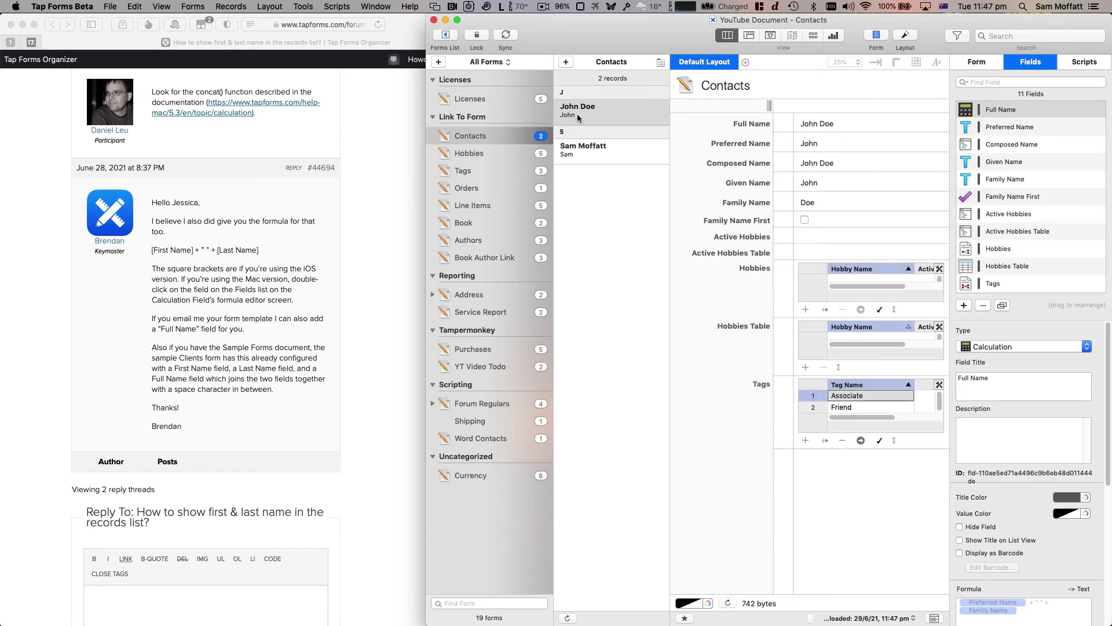
pyautogui.click(586, 108)
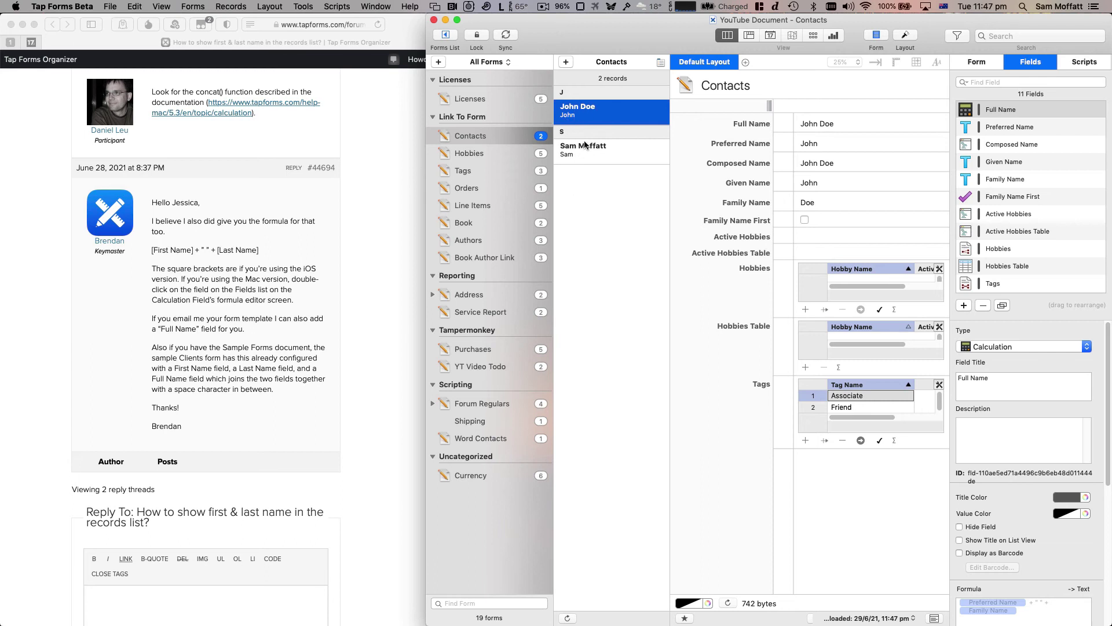
pyautogui.click(974, 63)
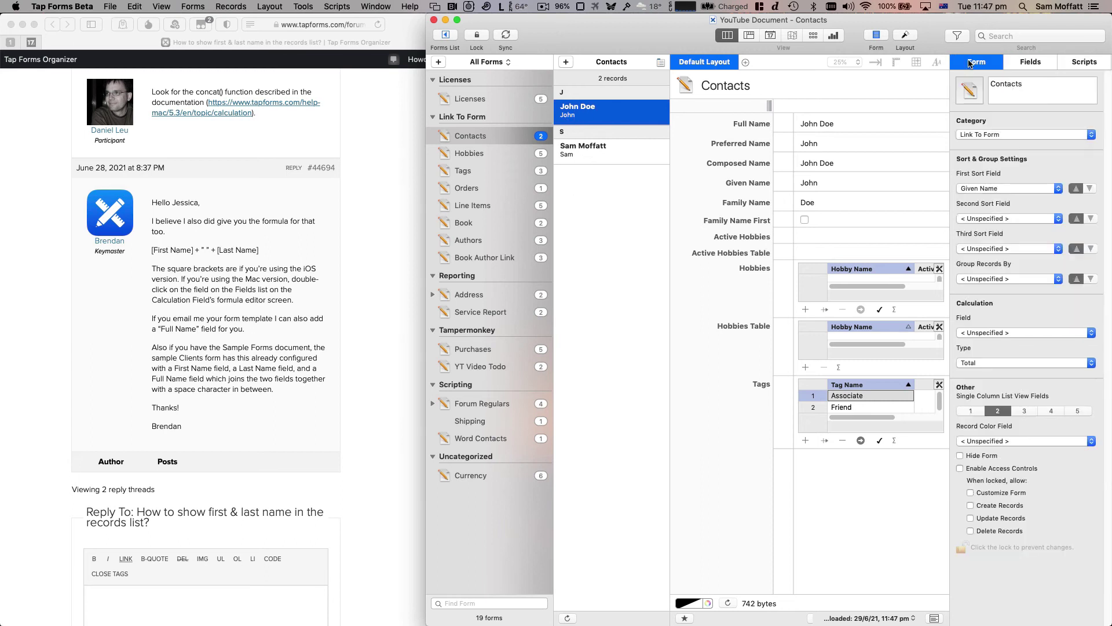
pyautogui.click(991, 190)
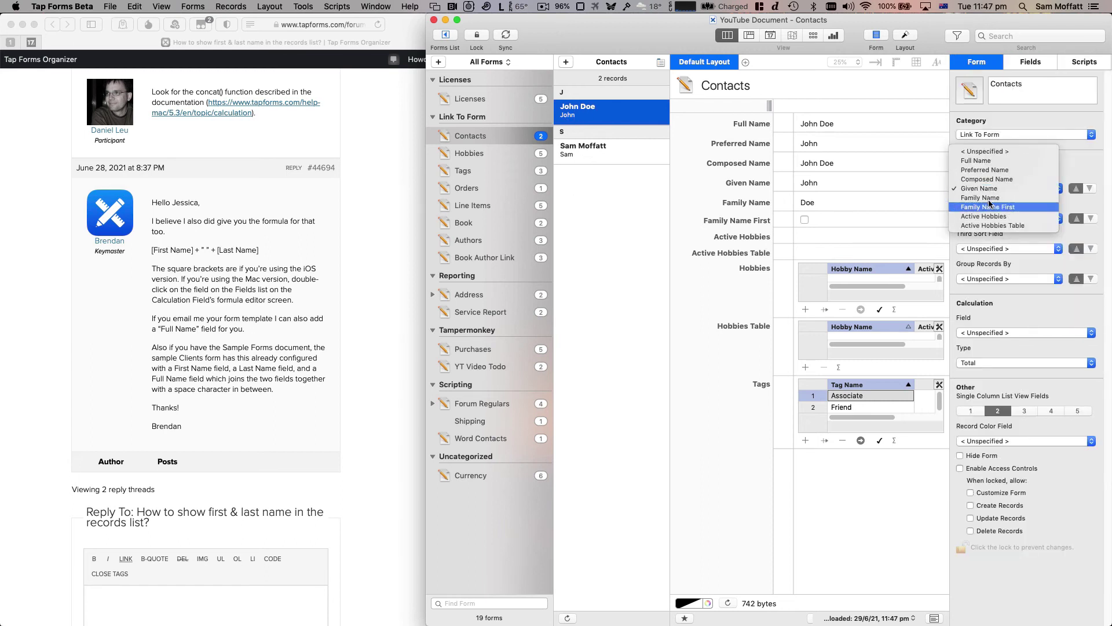
pyautogui.click(994, 198)
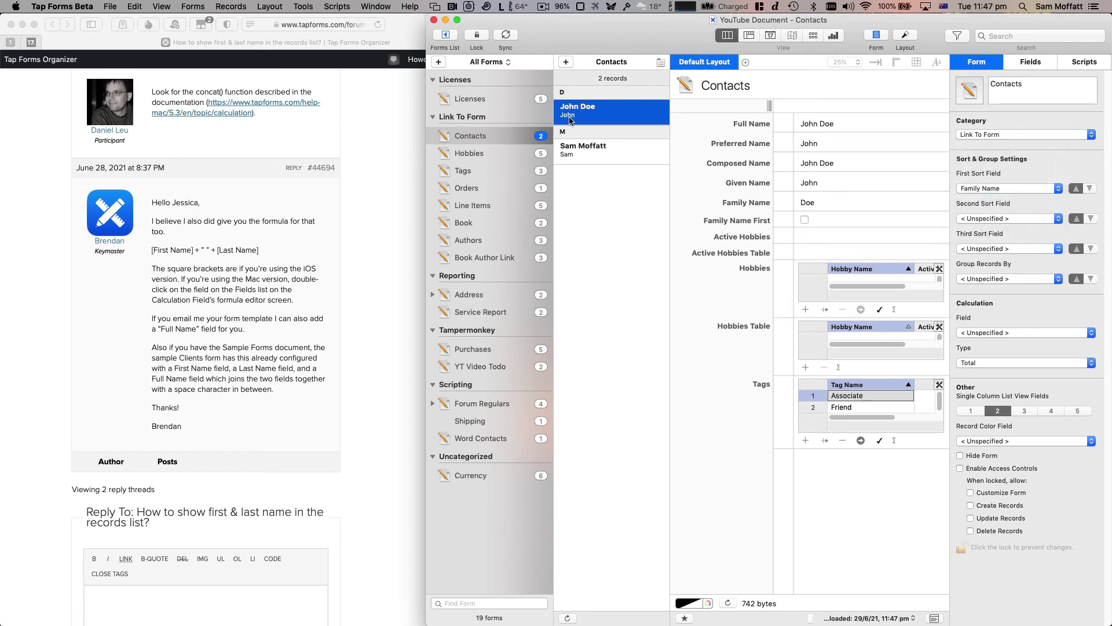
pyautogui.click(568, 156)
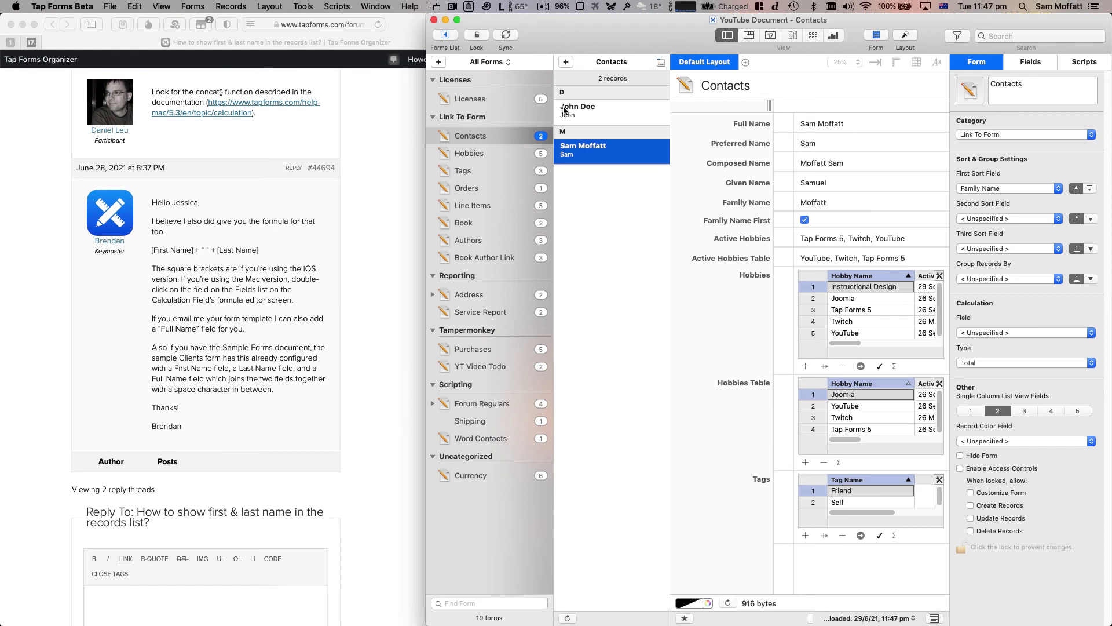
pyautogui.click(565, 110)
pyautogui.click(575, 156)
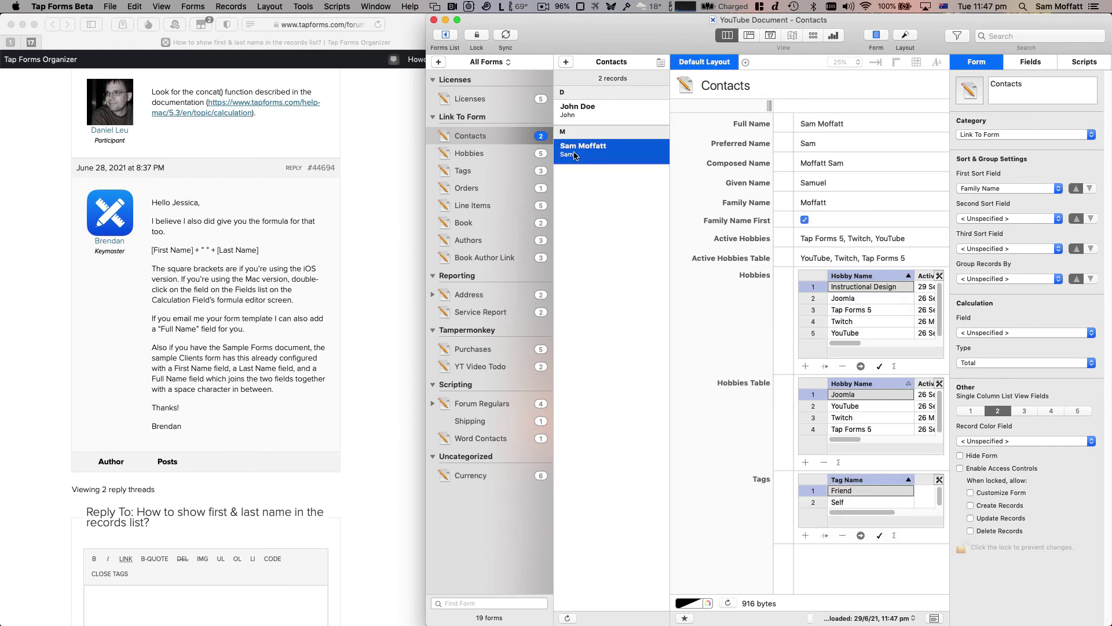